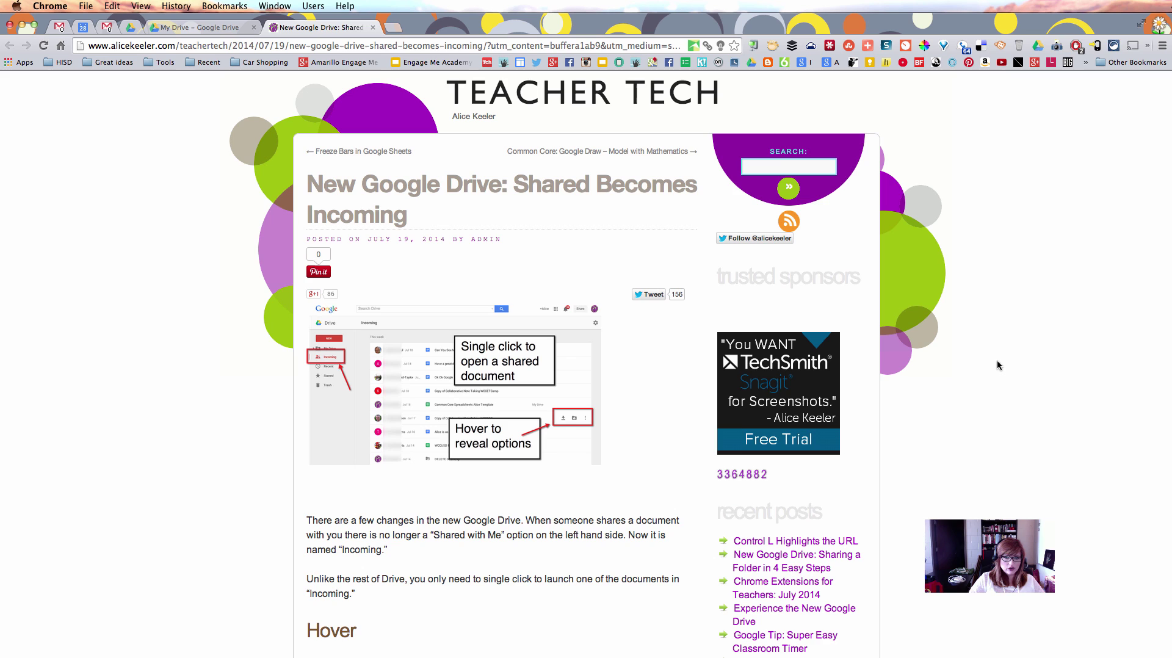
pyautogui.scroll(-2, 999, 365)
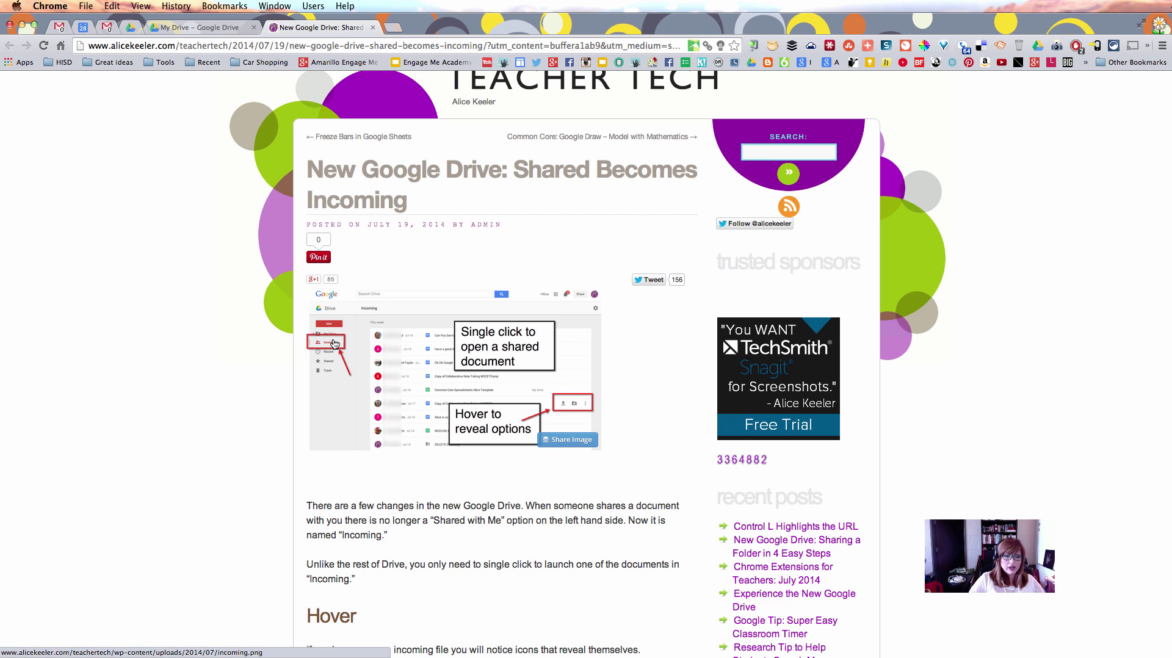
# - Finish reading the Teacher Tech post and switch to the new Drive's My Drive list
pyautogui.click(170, 28)
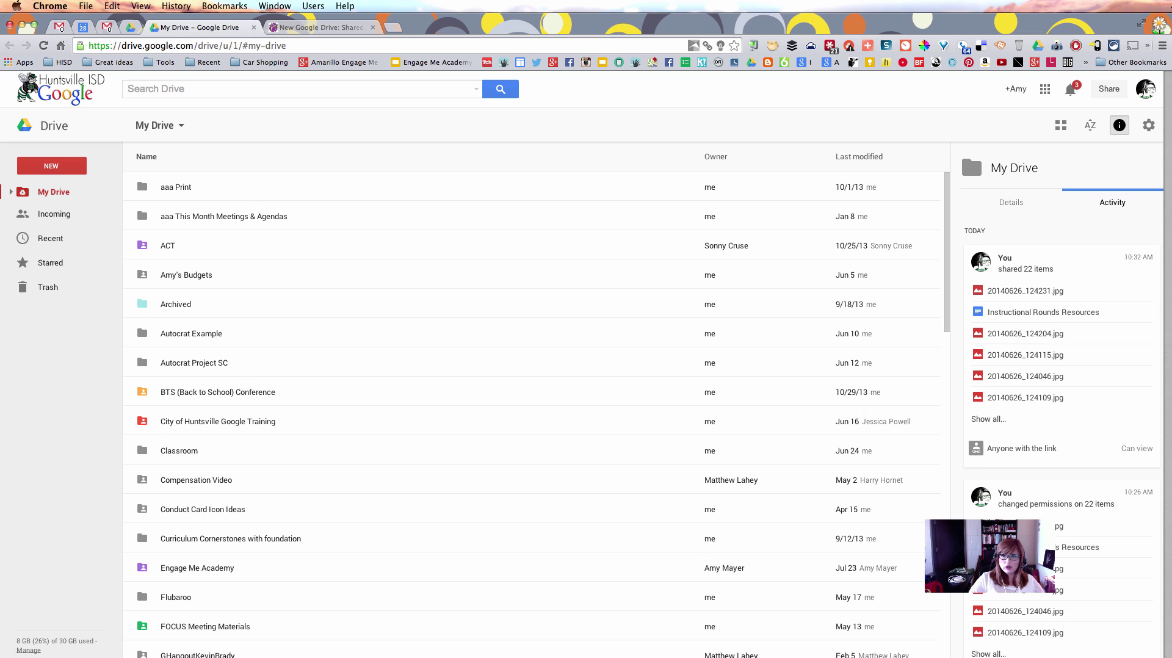
pyautogui.hotkey('ctrl', 'shift', 'Tab')
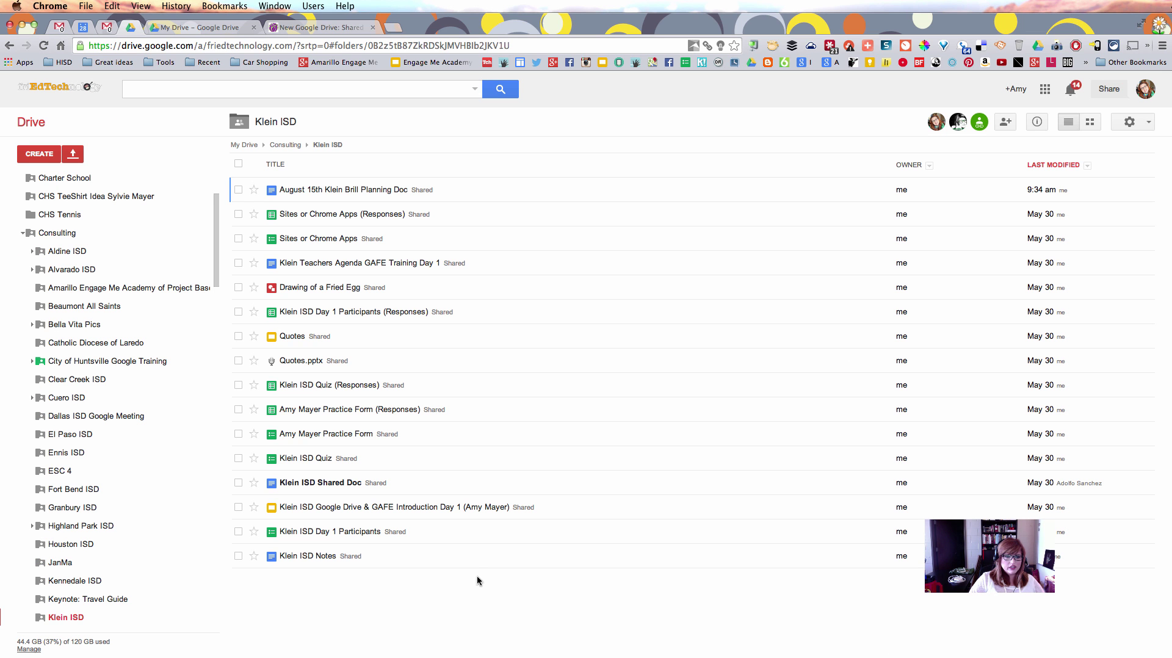
pyautogui.scroll(3, 170, 232)
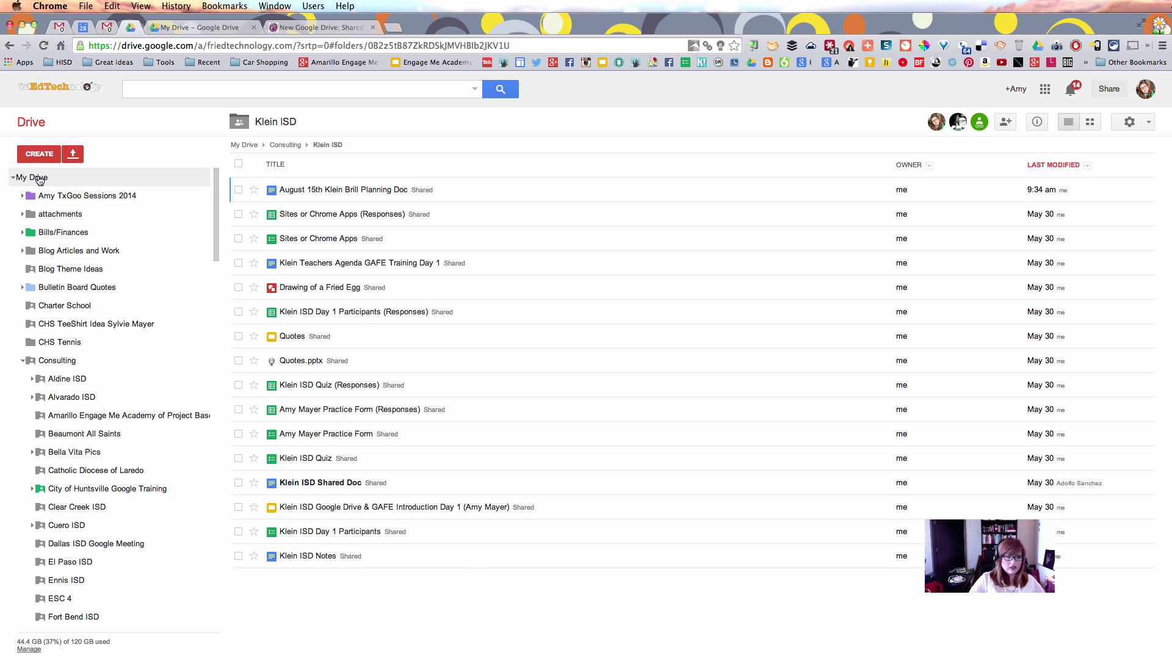
pyautogui.click(38, 178)
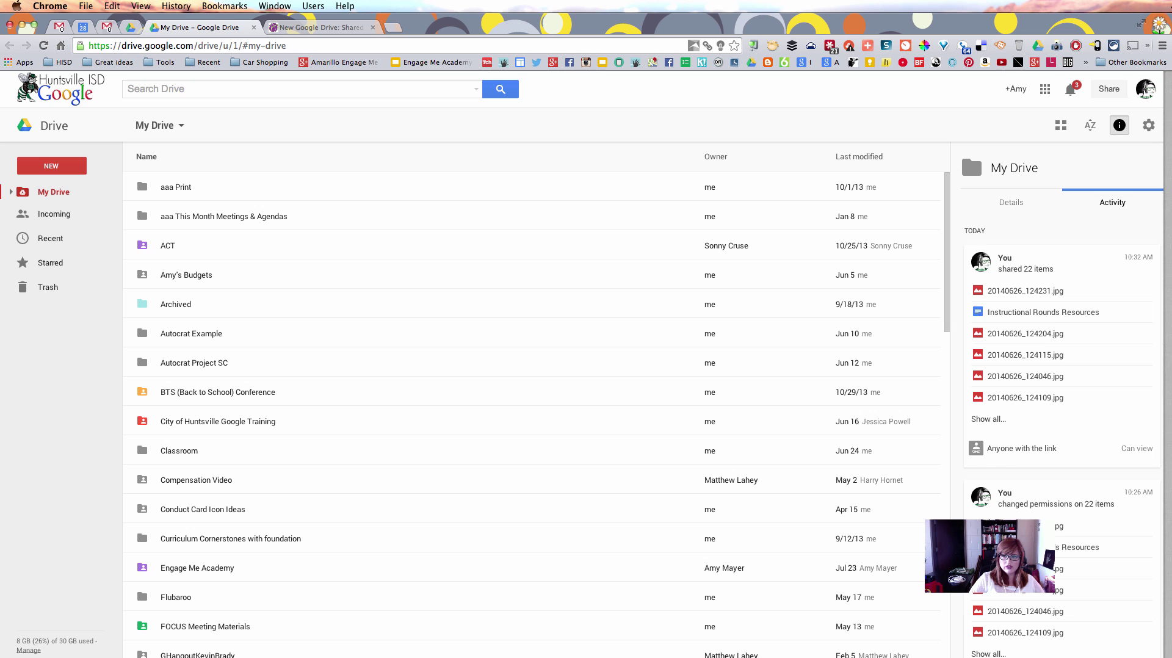
pyautogui.click(321, 27)
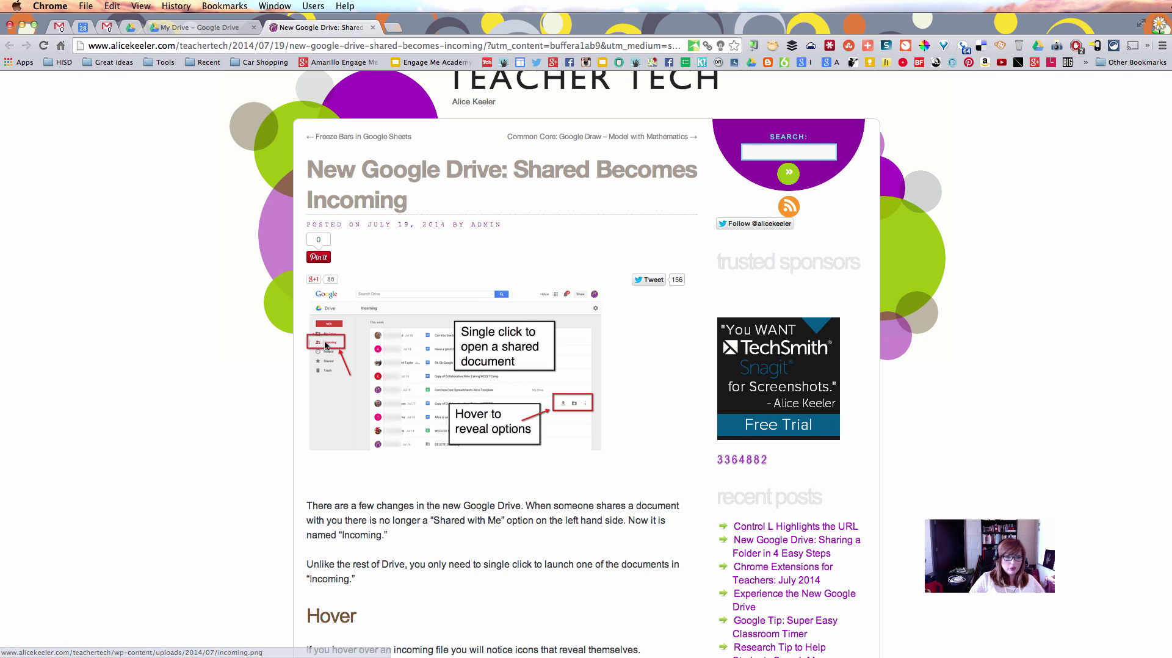
pyautogui.click(130, 28)
pyautogui.scroll(-10, 122, 385)
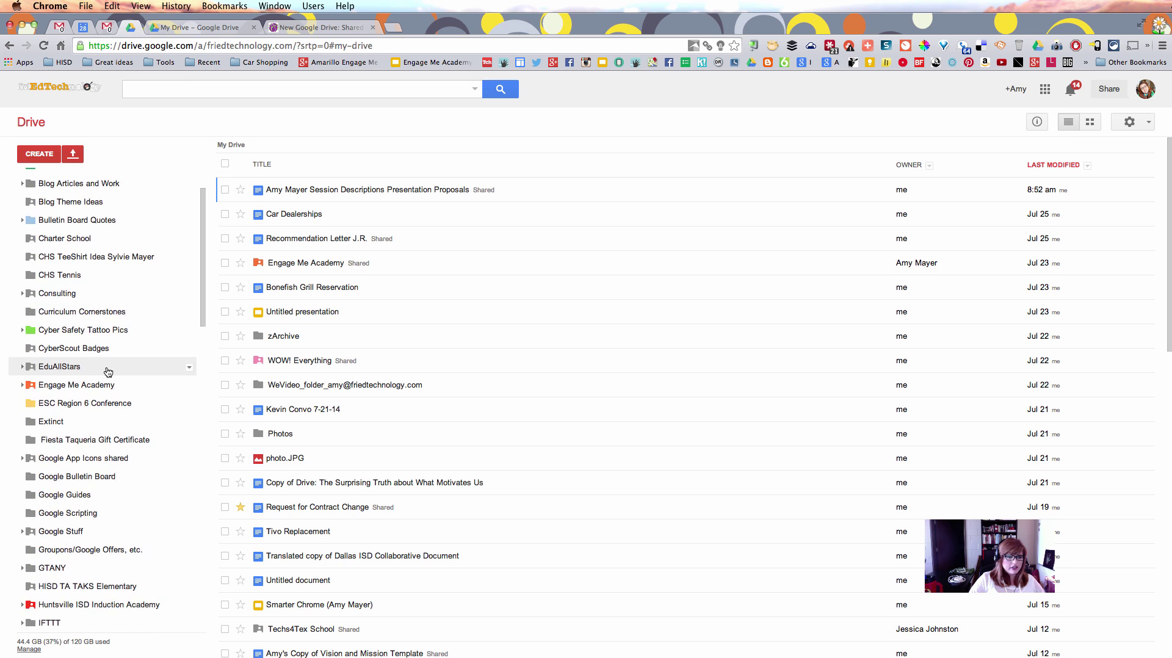
pyautogui.scroll(-20, 112, 380)
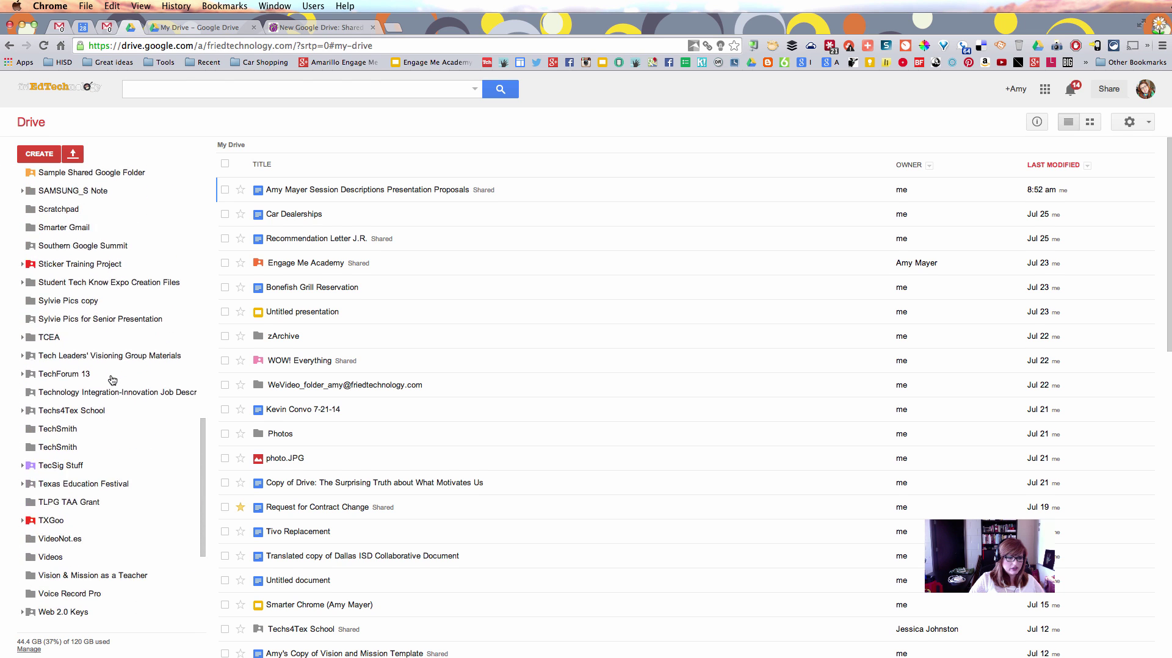
pyautogui.click(68, 512)
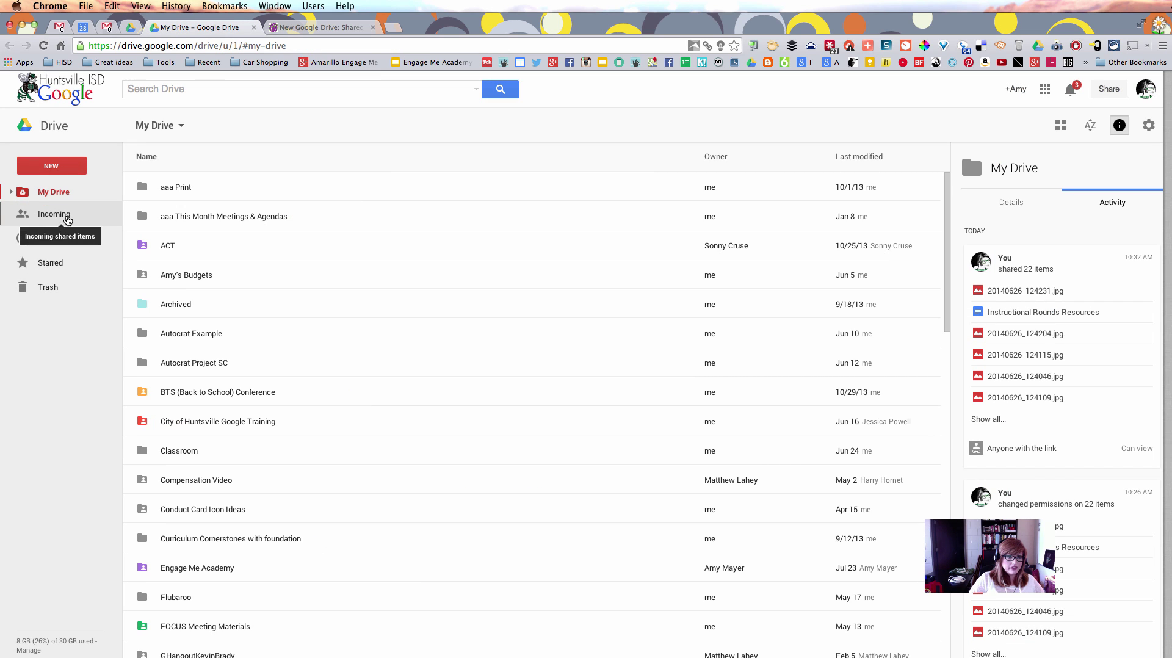
# - View the Incoming shared files, then bring up More actions for Instructional Rounds Materials
pyautogui.click(68, 219)
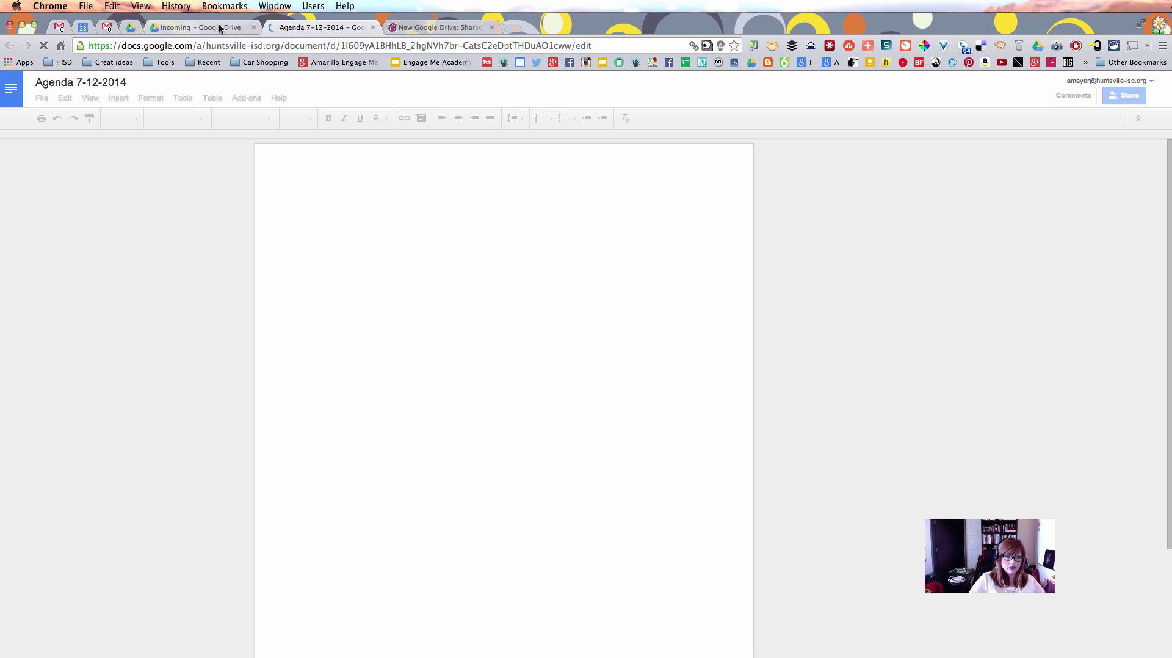
pyautogui.click(218, 27)
pyautogui.moveTo(891, 389)
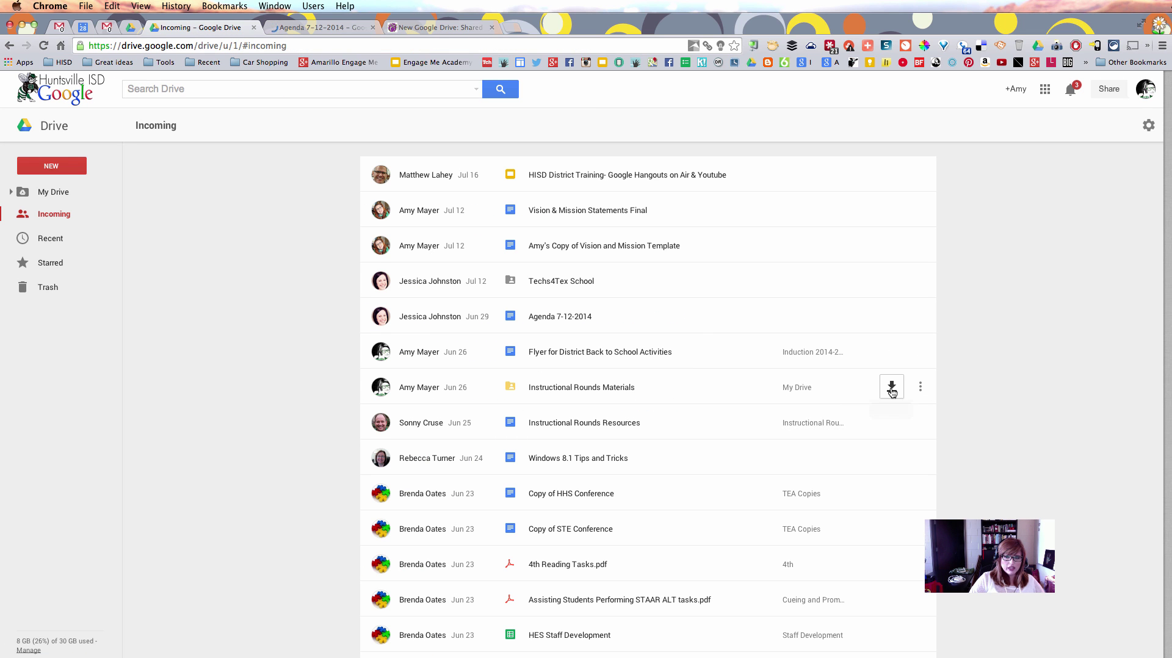
pyautogui.click(925, 392)
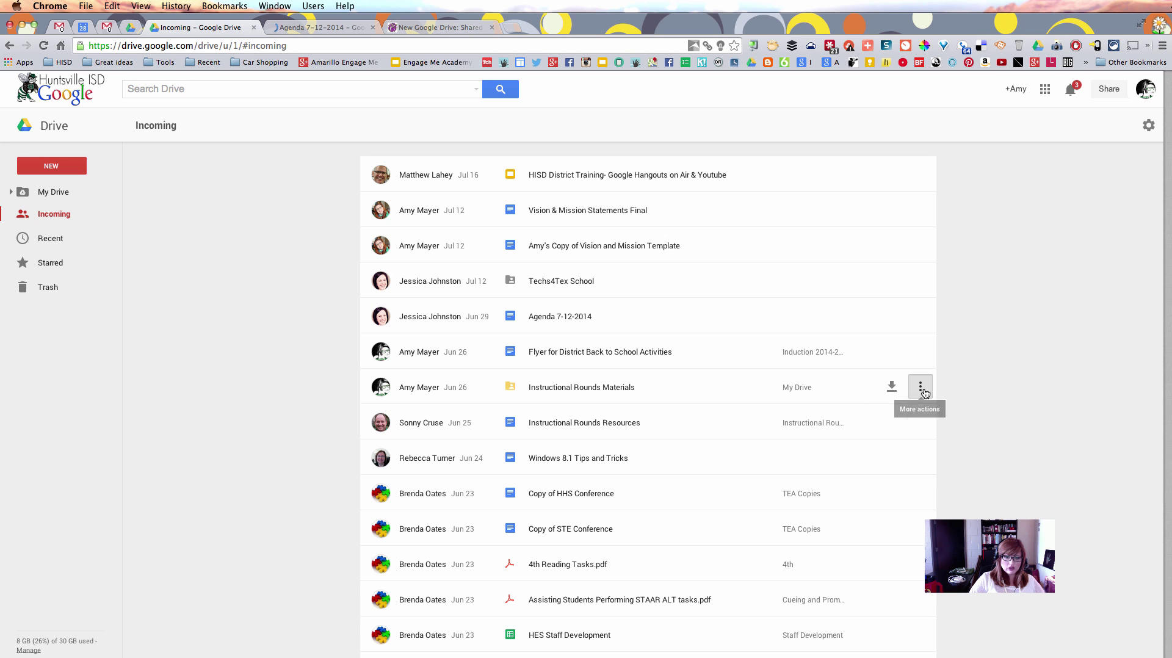
pyautogui.moveTo(958, 422)
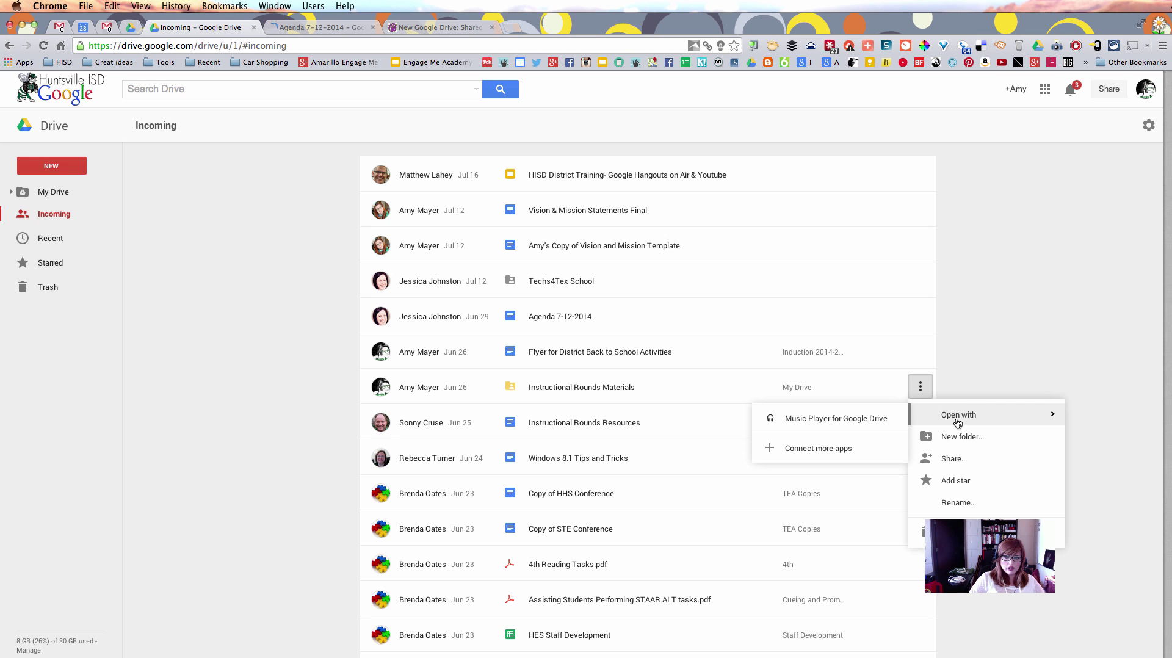
# - Go back to My Drive and open the 'So you Just got a Macbook Pro' document
pyautogui.click(53, 195)
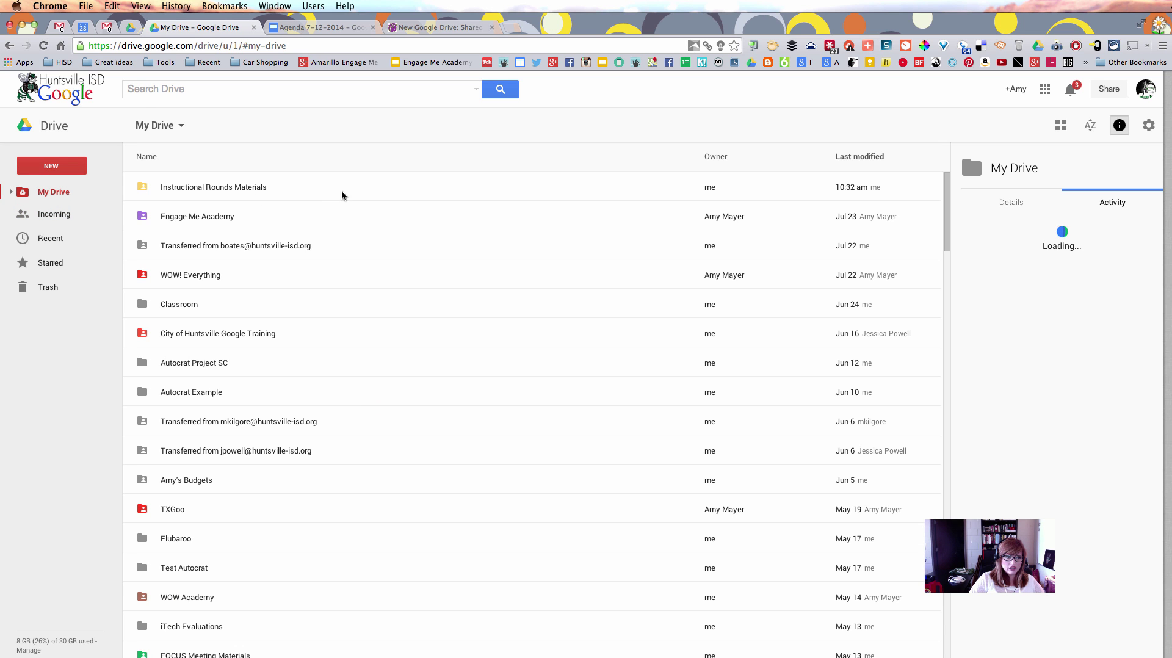
pyautogui.scroll(-3, 340, 530)
pyautogui.scroll(-20, 351, 523)
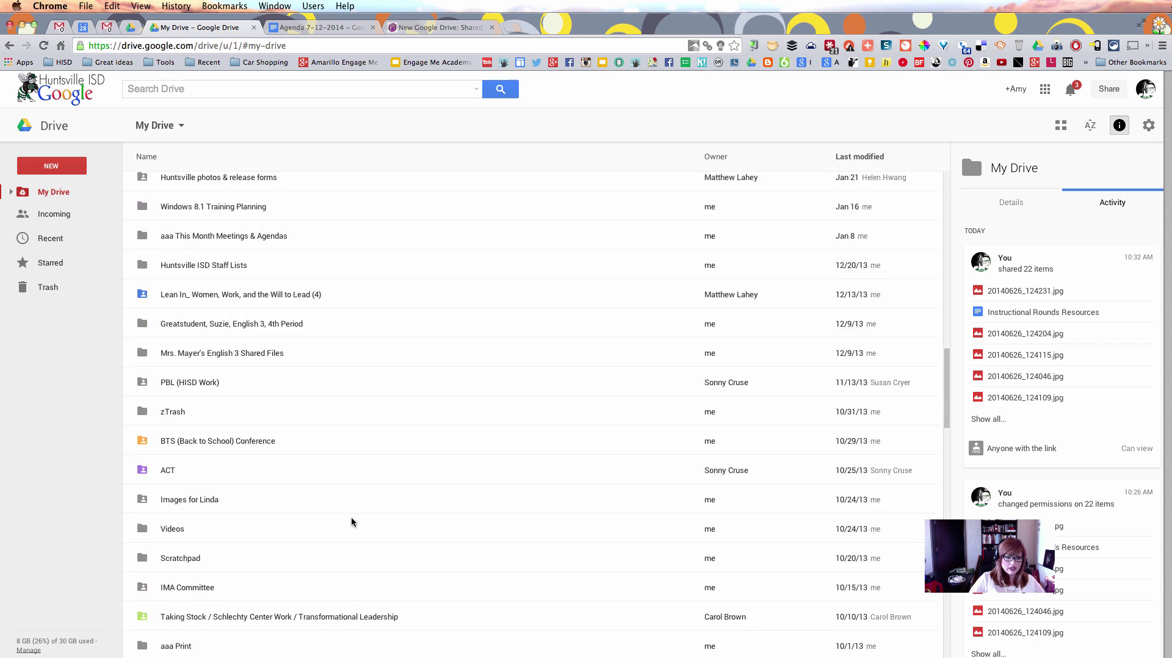
pyautogui.scroll(-3, 308, 510)
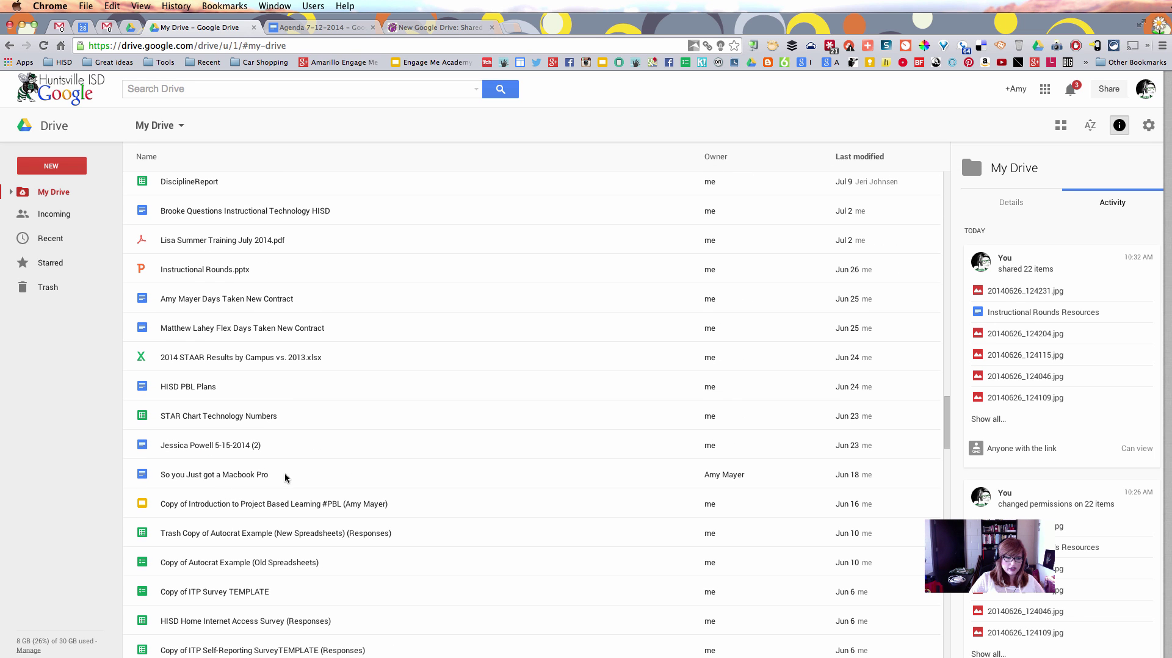
pyautogui.click(365, 480)
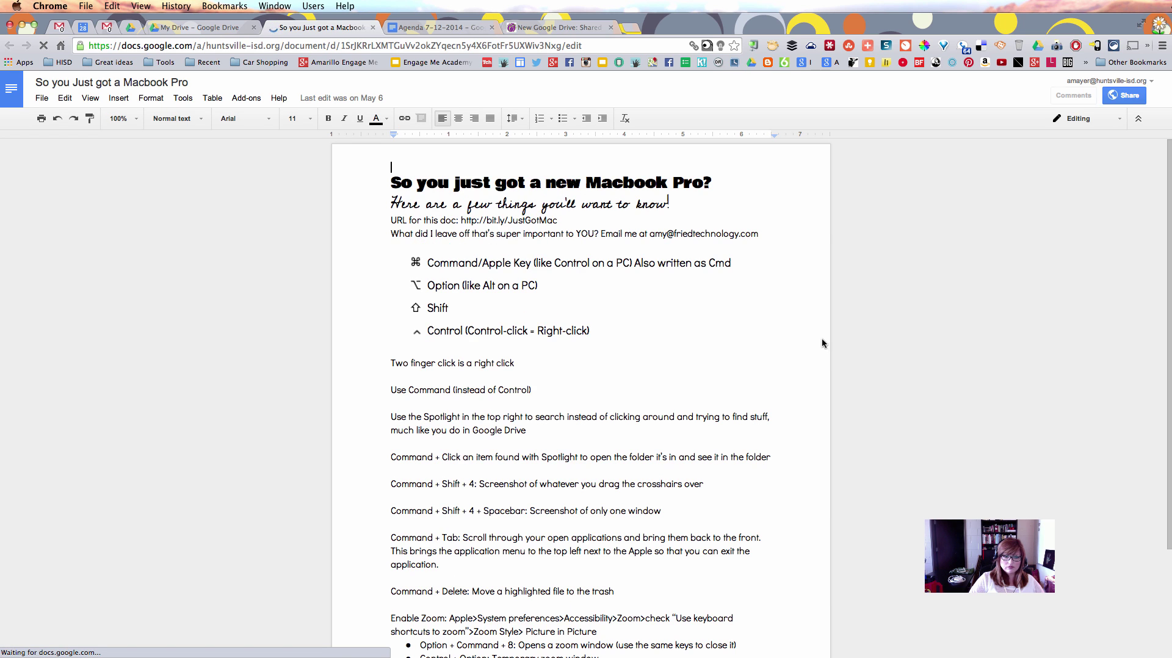
# - Glance back at the new Drive blog article, clearing an accidental text selection
pyautogui.press('super+9')
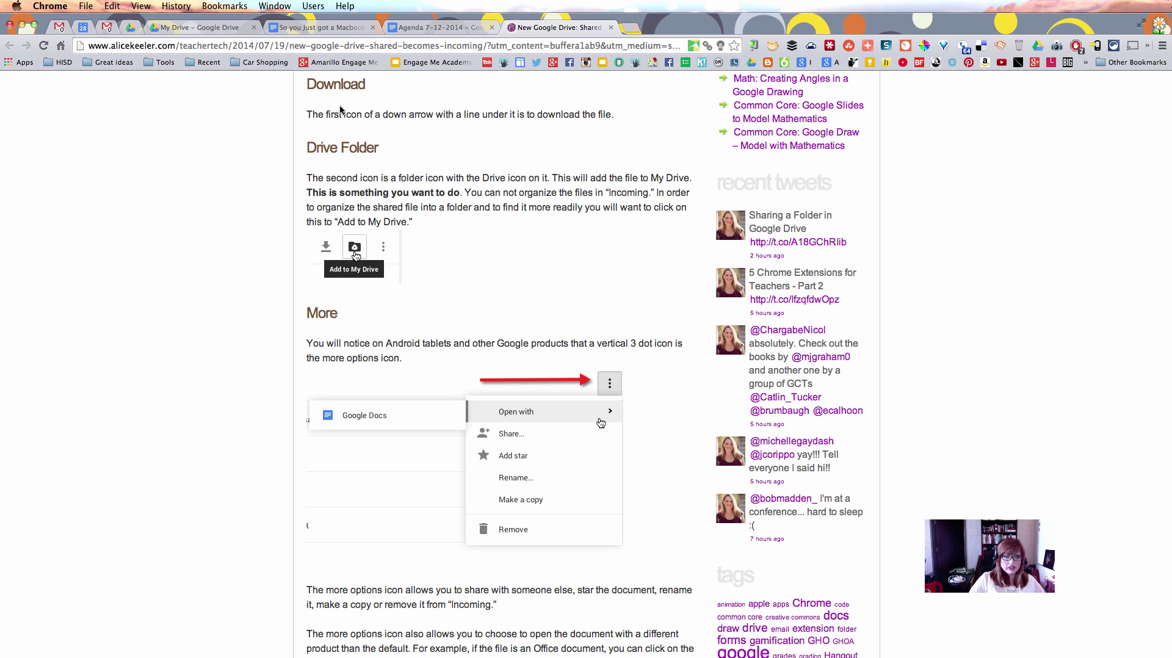
pyautogui.tripleClick(307, 152)
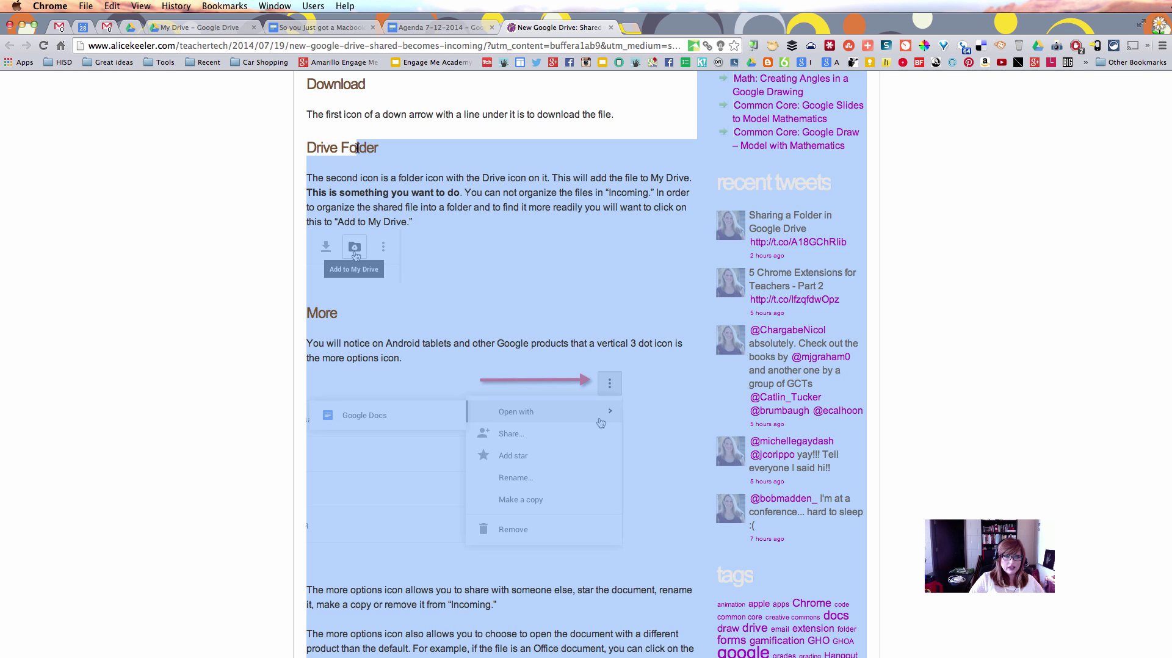
pyautogui.click(366, 180)
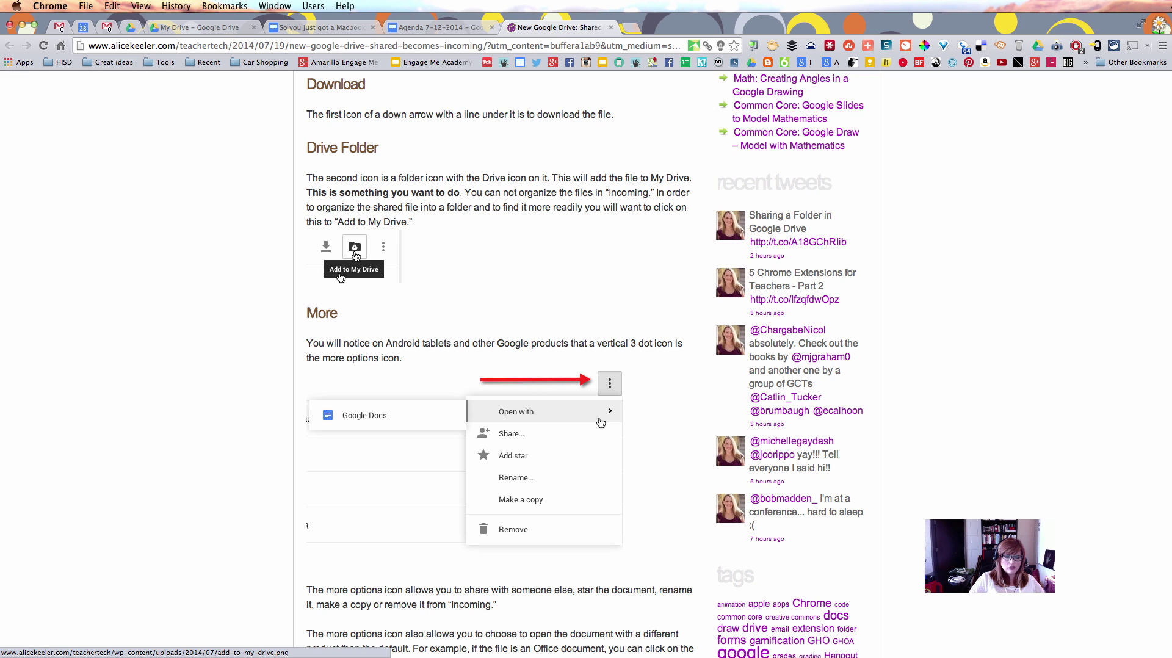
# - In Drive's Incoming list, add the Techs4Tex School item to My Drive
pyautogui.click(199, 27)
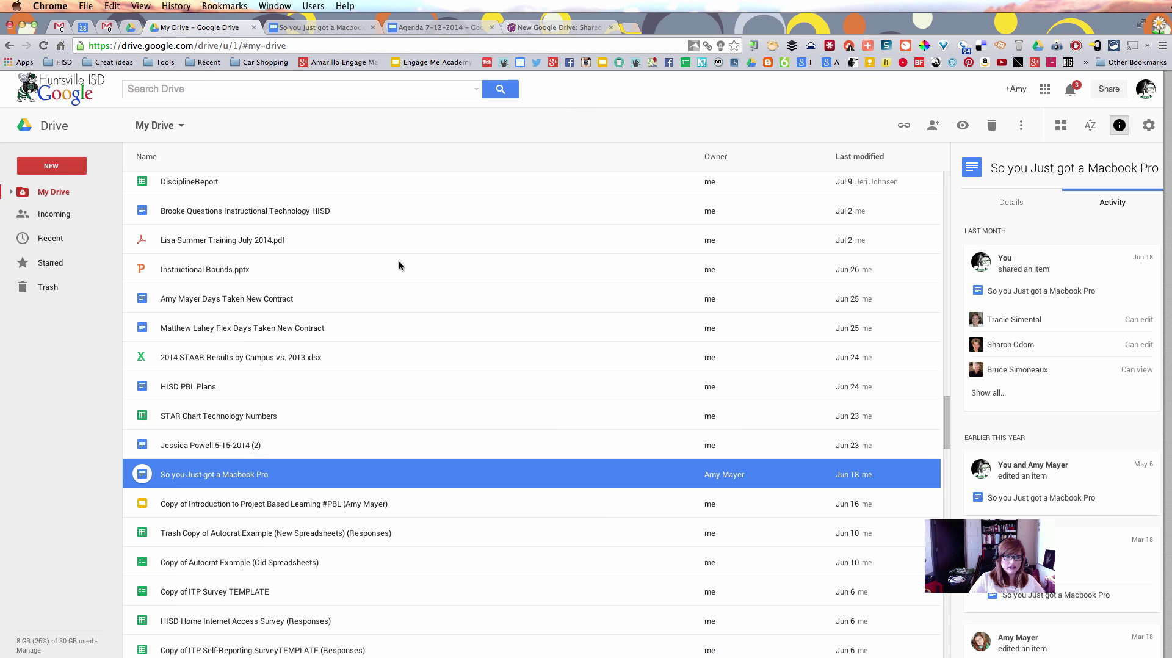
pyautogui.click(45, 217)
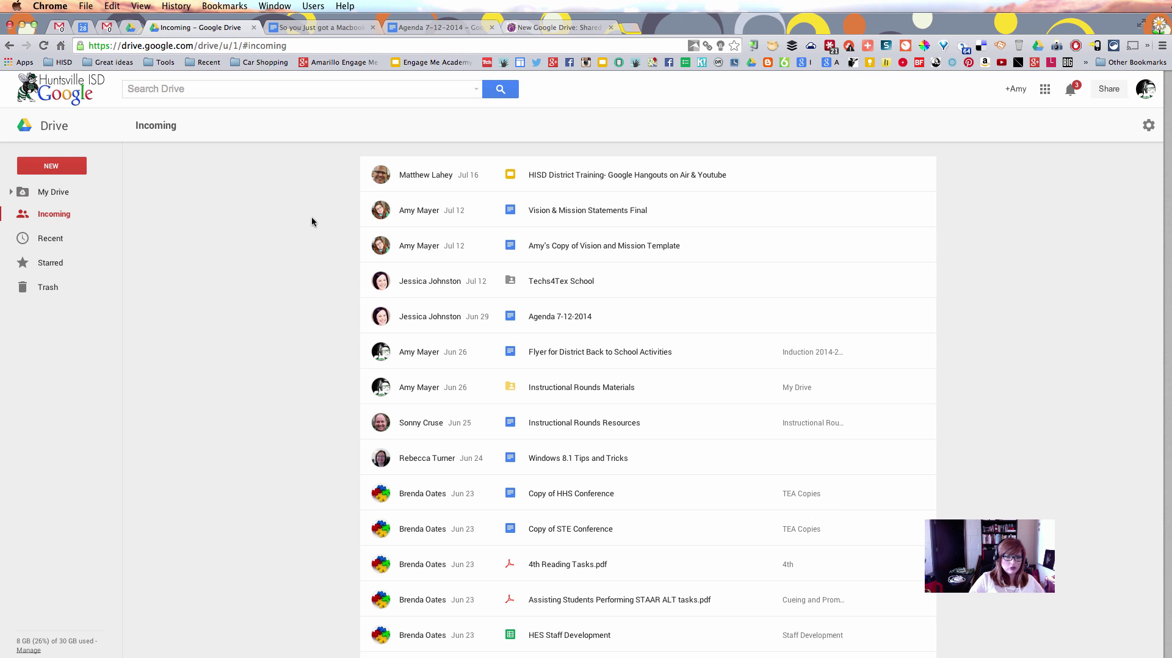
pyautogui.moveTo(658, 215)
pyautogui.moveTo(641, 282)
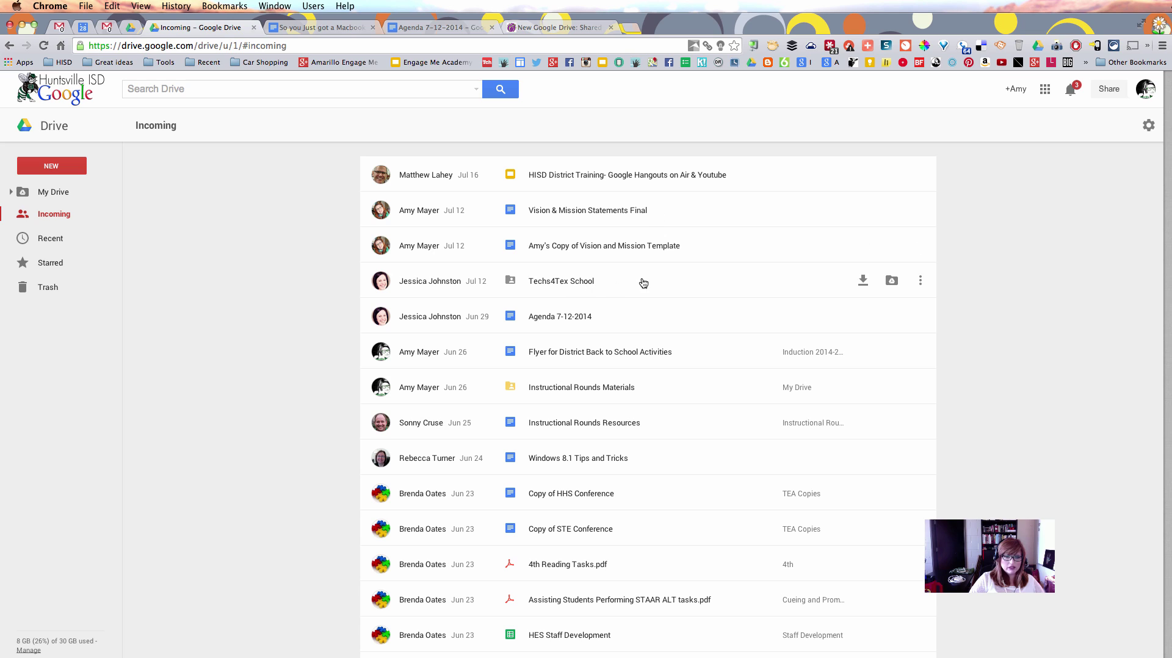
pyautogui.click(893, 282)
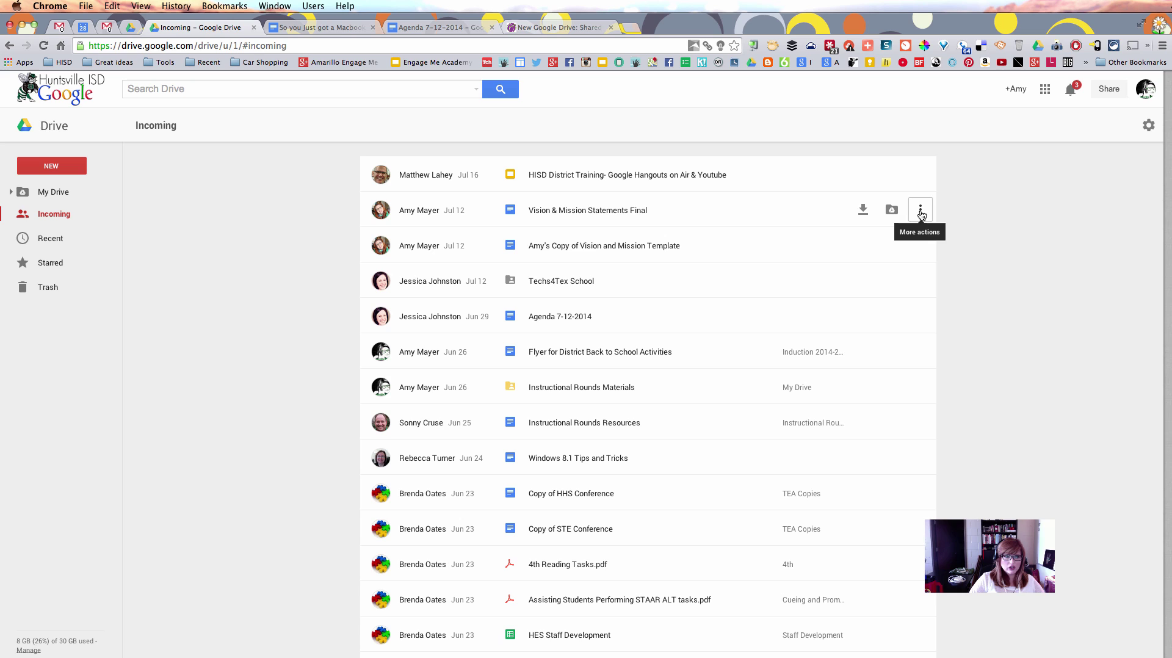
# - Show More actions for Vision & Mission Statements Final, pointing at Open with Google Docs
pyautogui.click(921, 213)
pyautogui.moveTo(947, 237)
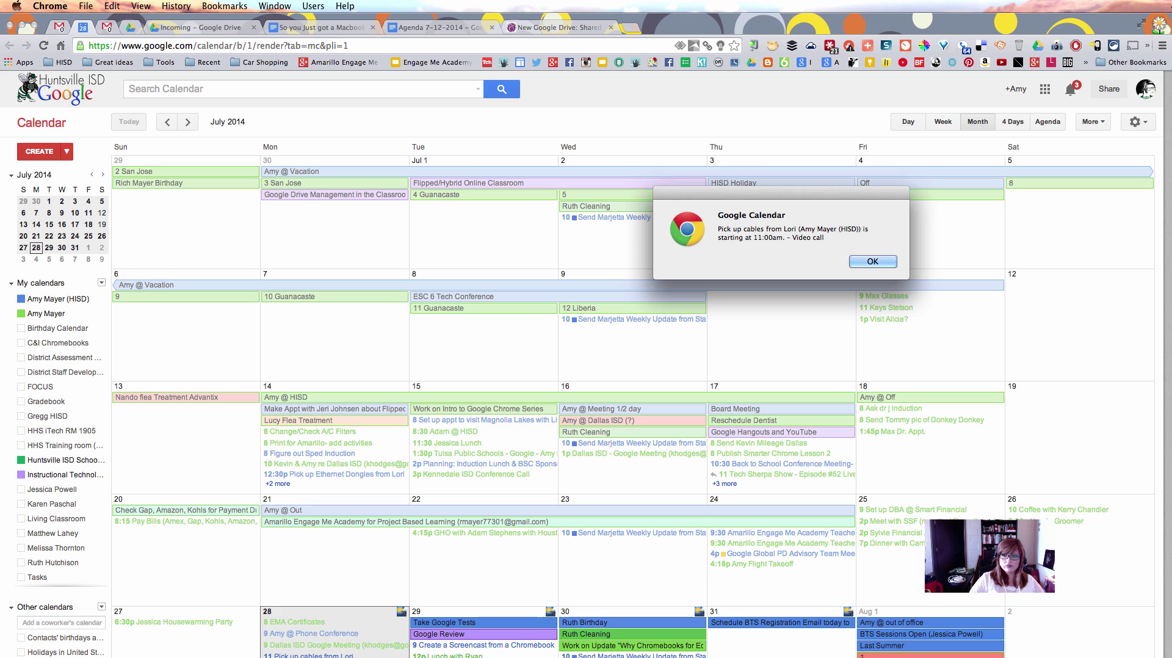
# - Dismiss the Calendar reminder, browse My Drive as a thumbnail grid, then restore list view
pyautogui.press('Return')
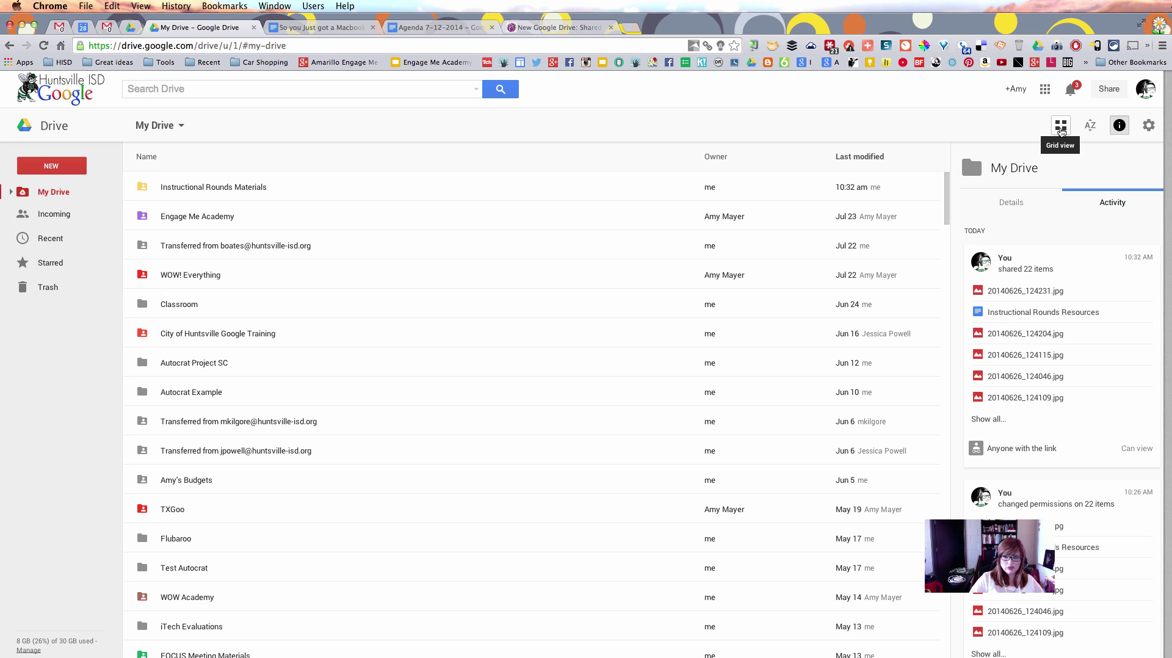
pyautogui.click(1061, 126)
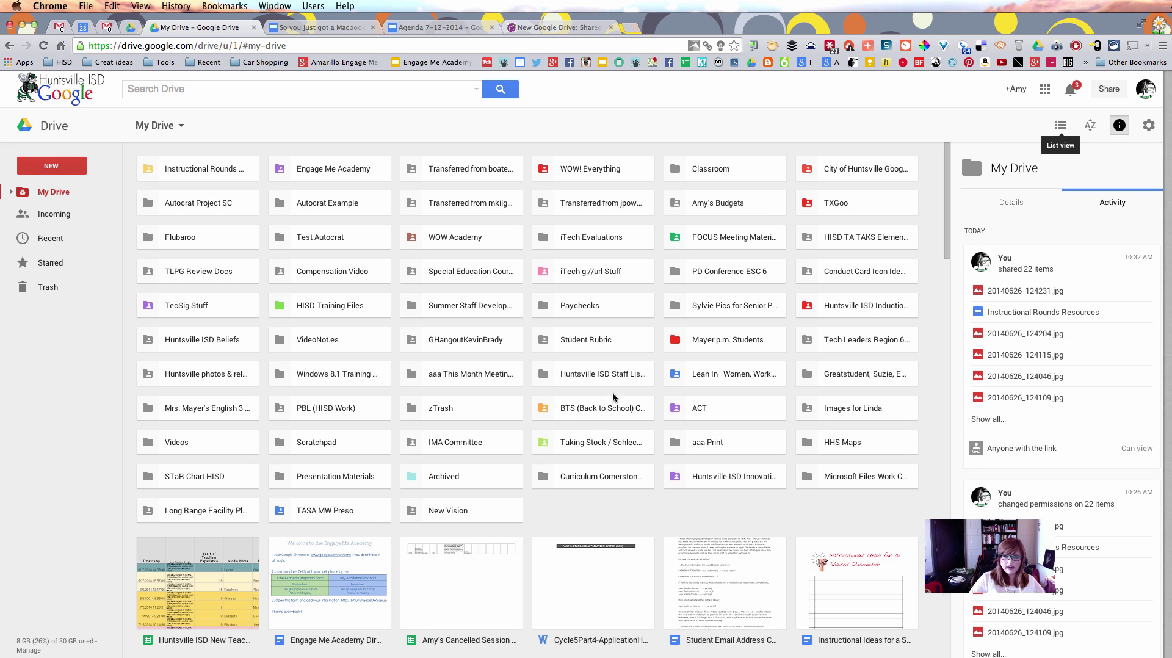
pyautogui.scroll(-1, 614, 397)
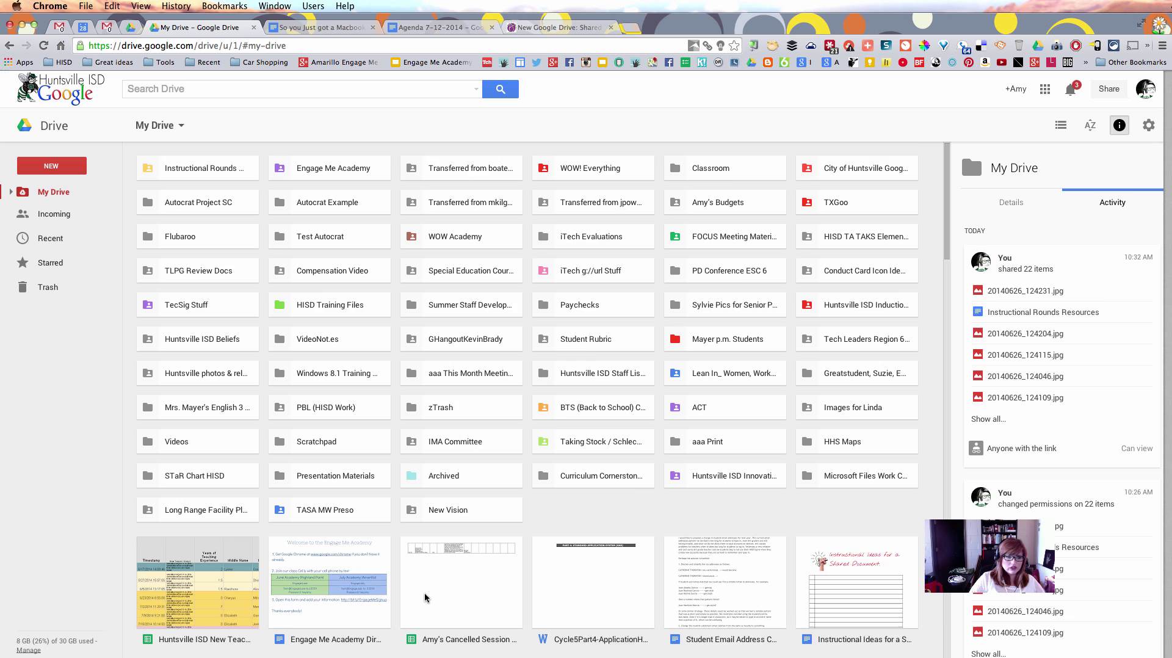
pyautogui.scroll(-7, 425, 597)
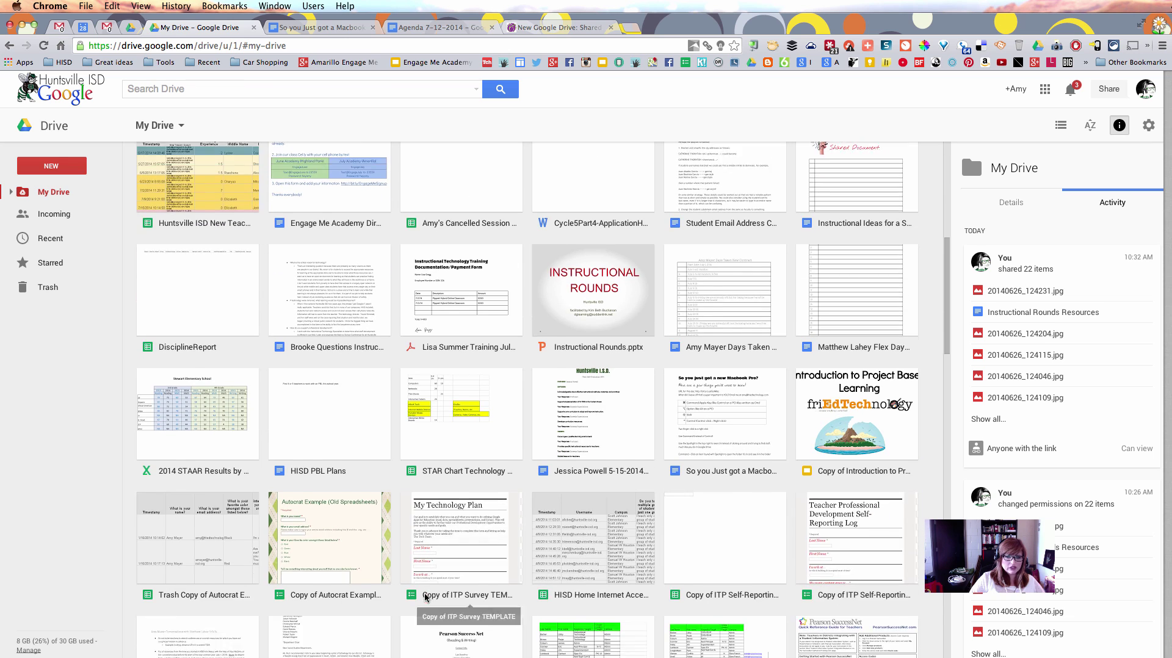
pyautogui.scroll(-1, 426, 597)
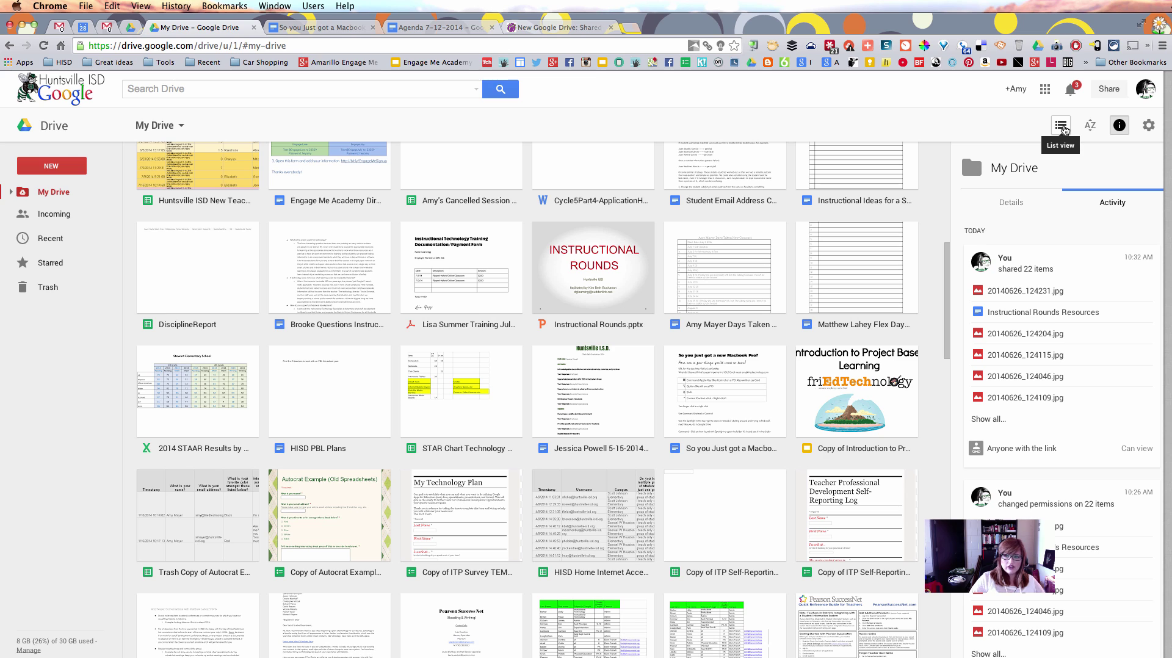
pyautogui.click(1061, 127)
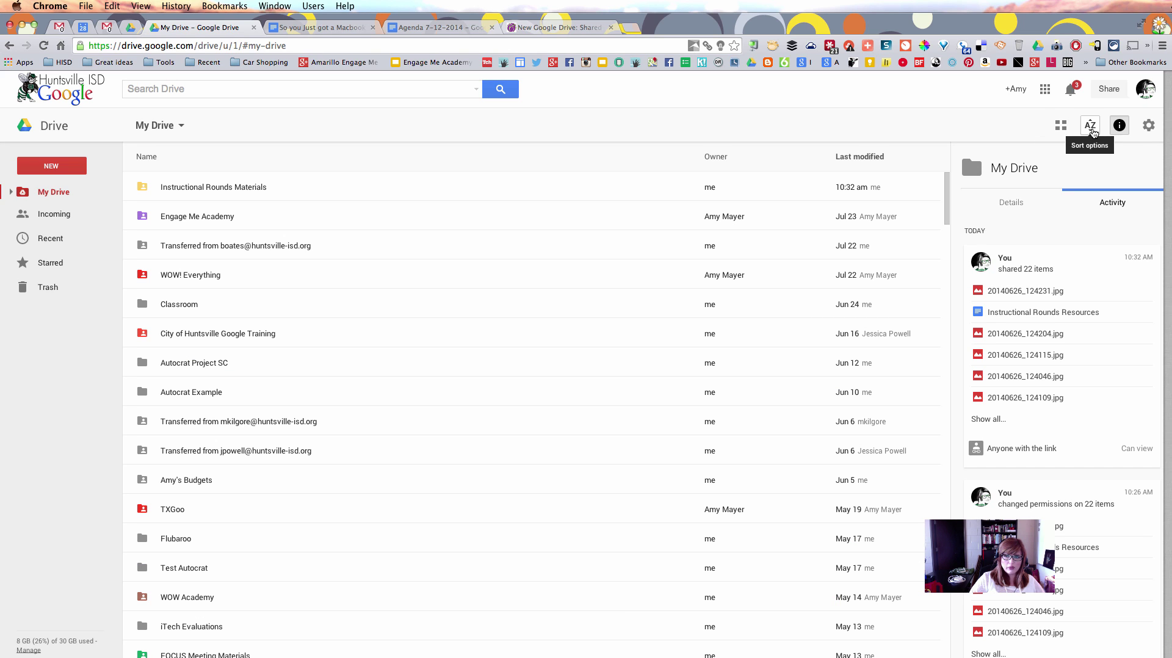
# - Sort My Drive by Last edited by me, then bring up the settings gear menu
pyautogui.click(1093, 131)
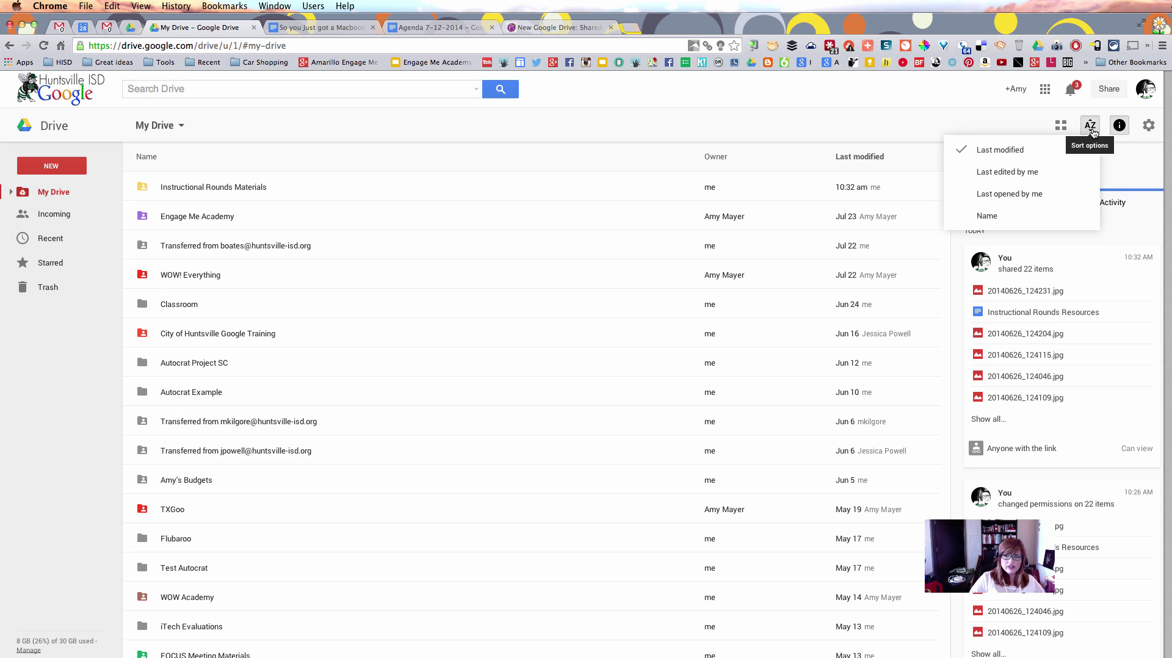
pyautogui.click(1011, 174)
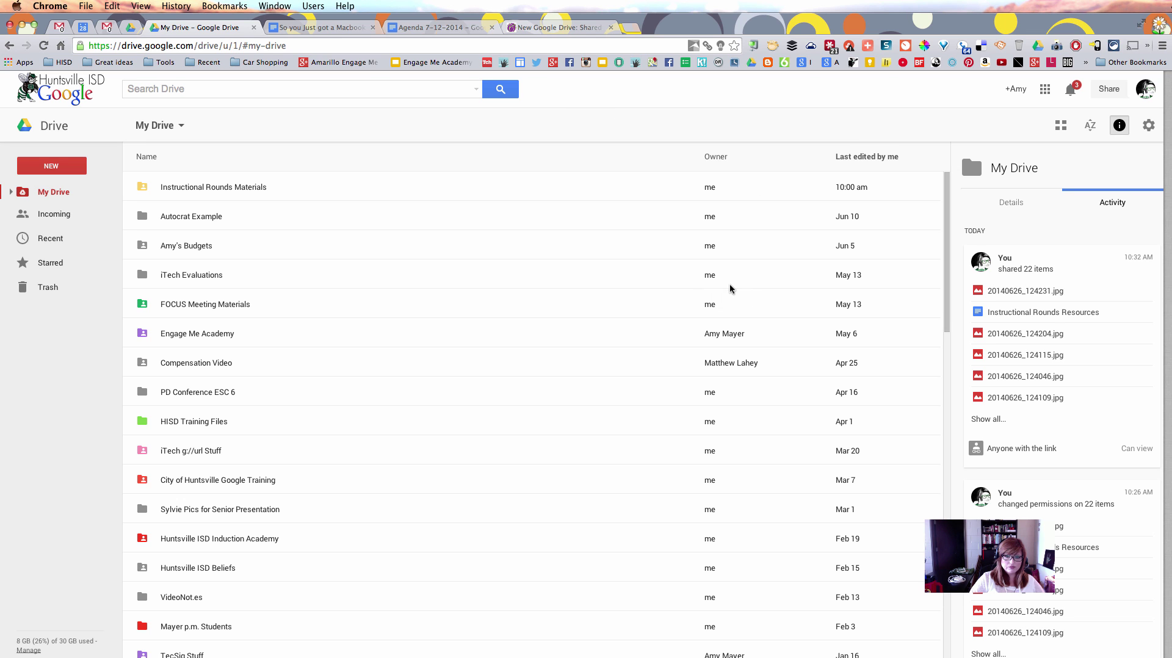
pyautogui.moveTo(948, 211); pyautogui.dragTo(933, 240)
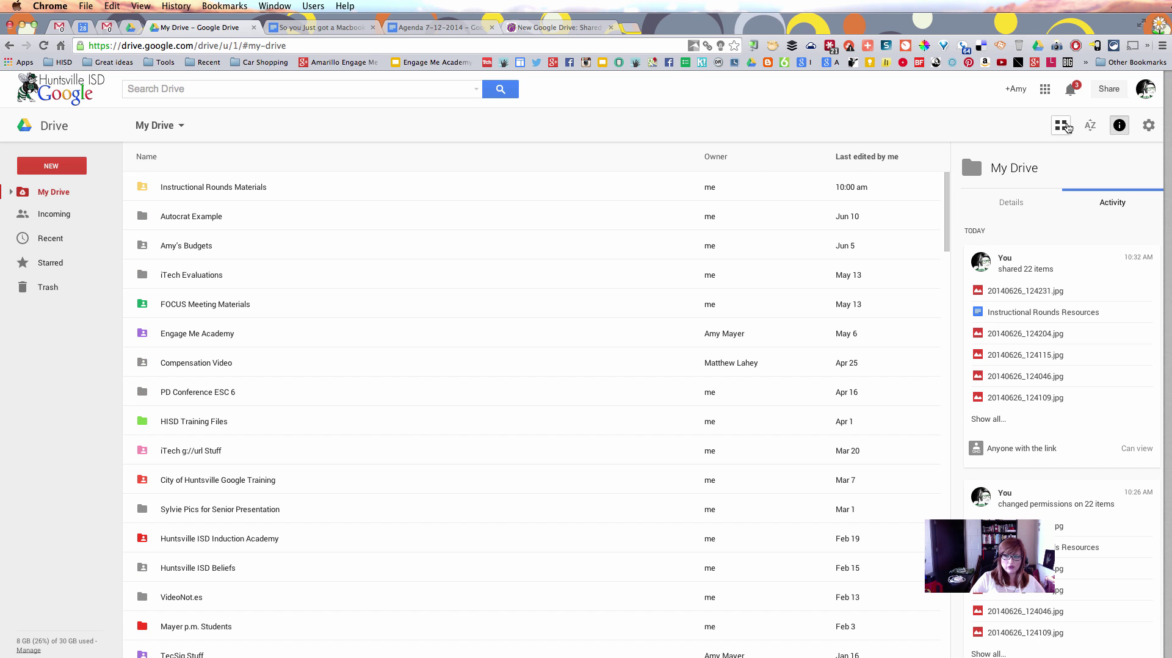
pyautogui.click(1147, 128)
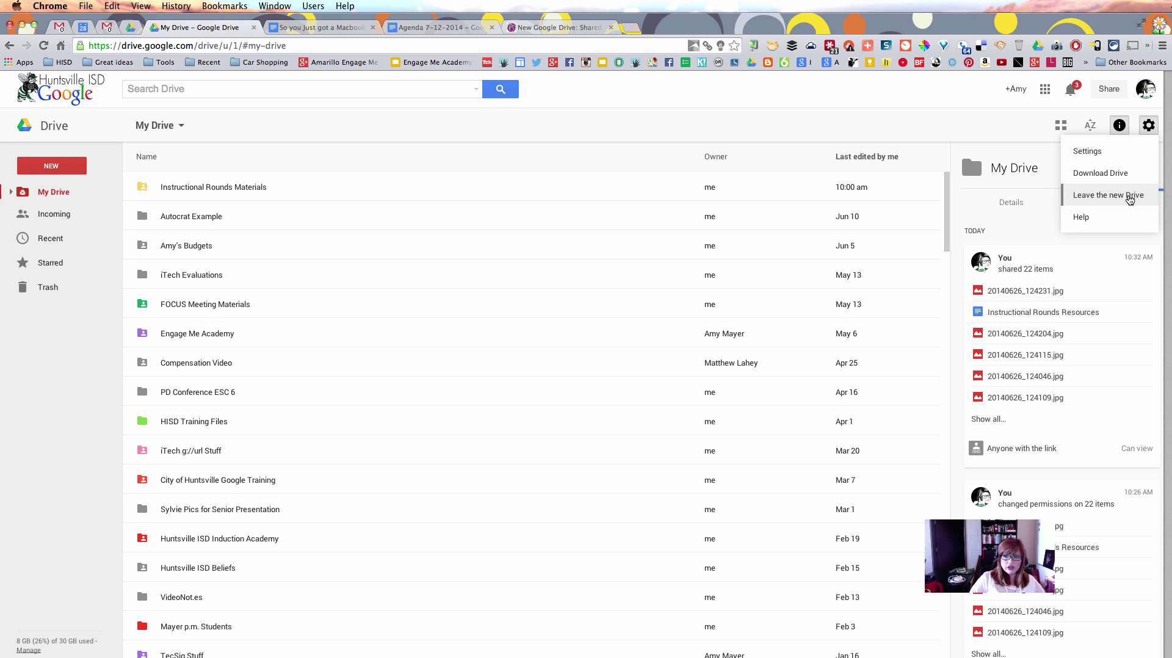
# - Switch the old-style Drive account to the new Drive with Experience the new Drive
pyautogui.click(131, 27)
pyautogui.click(1145, 122)
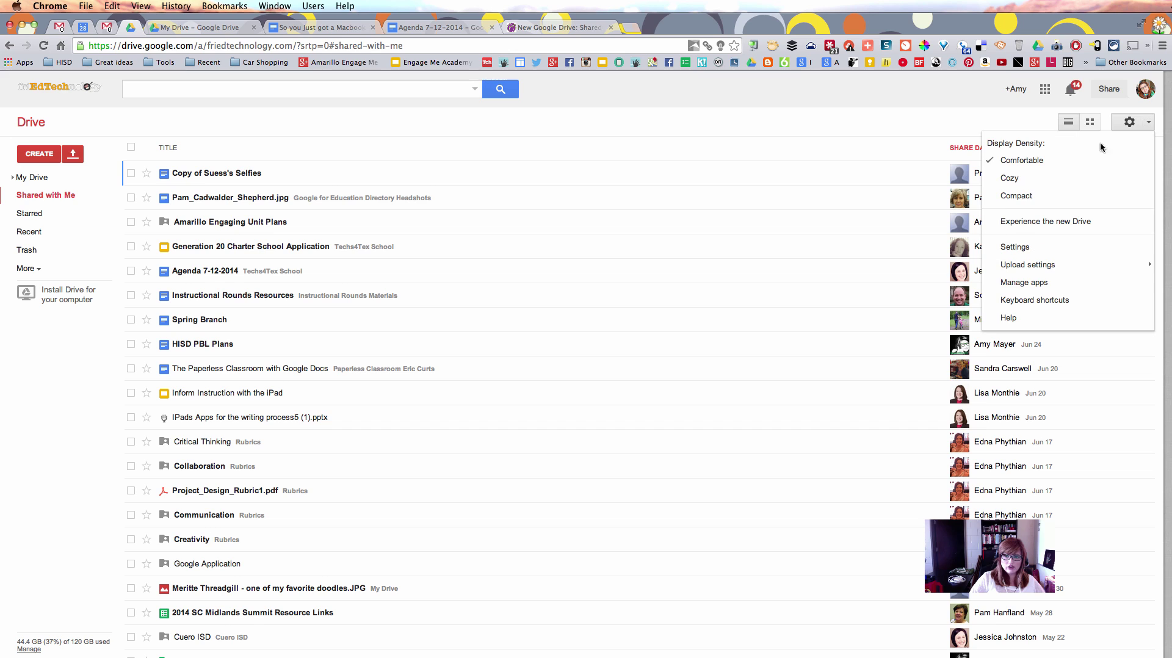
pyautogui.moveTo(1086, 266)
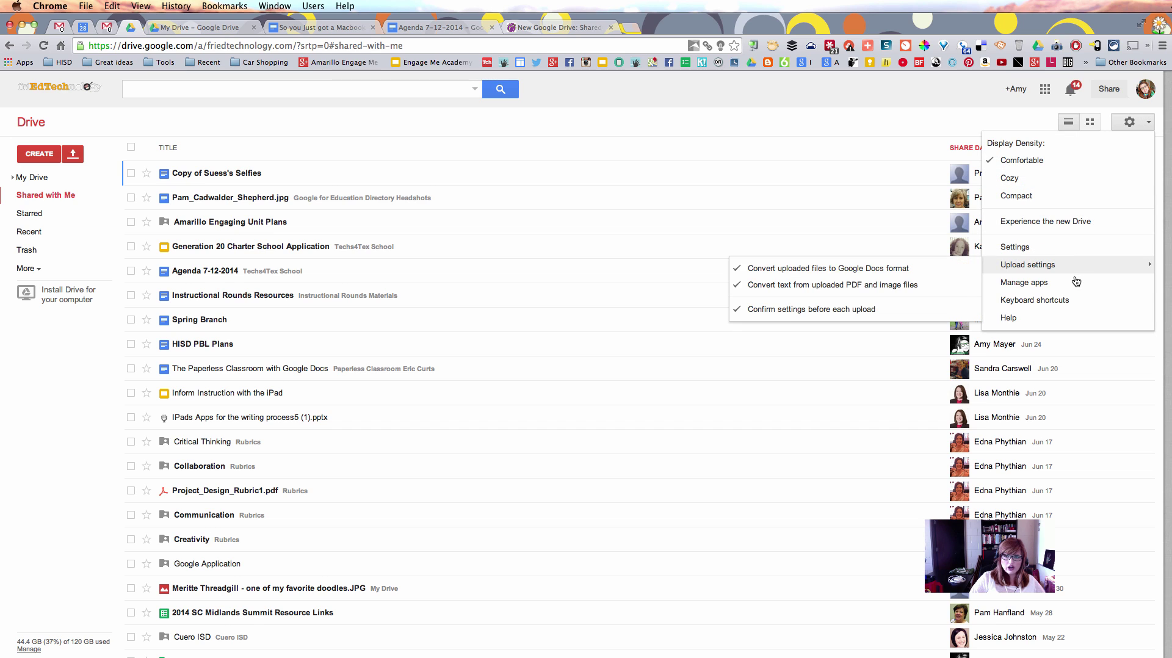
pyautogui.click(1048, 224)
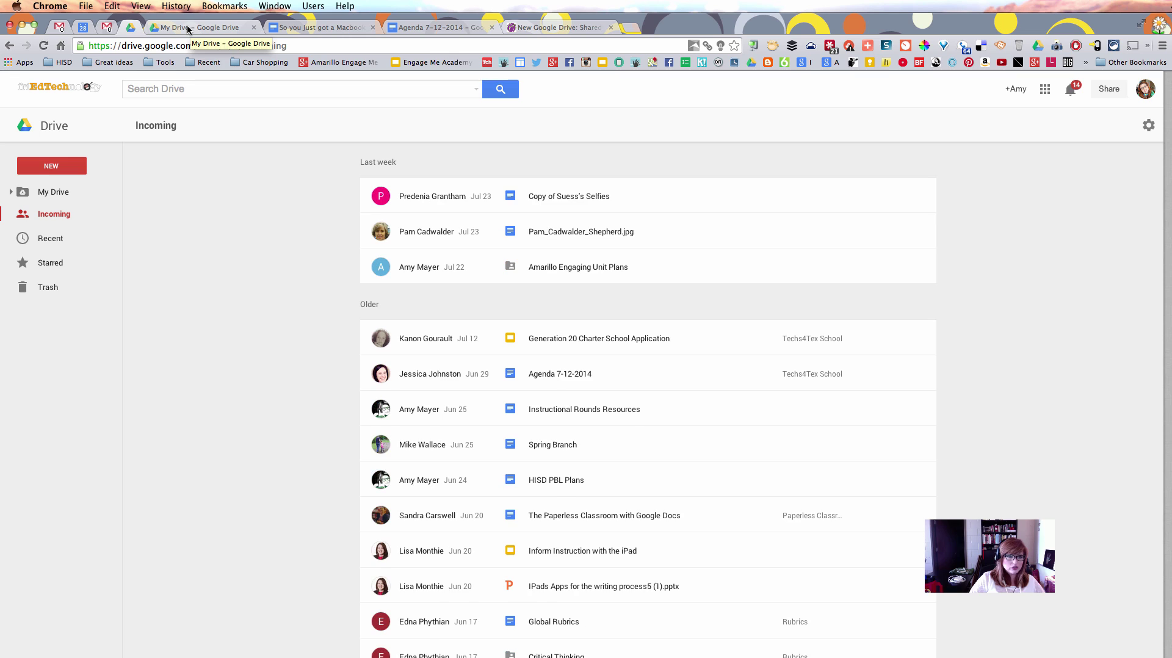
# - Return to the 'New Google Drive: Shared Becomes Incoming' post and scroll up to its title
pyautogui.click(529, 28)
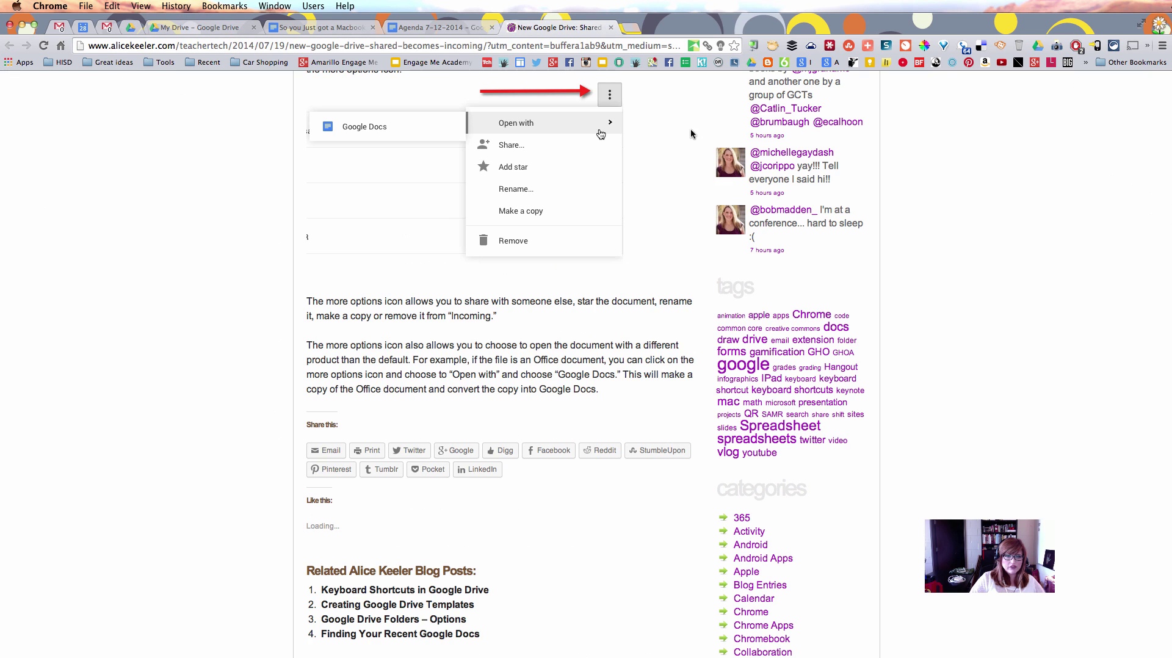
pyautogui.scroll(15, 705, 181)
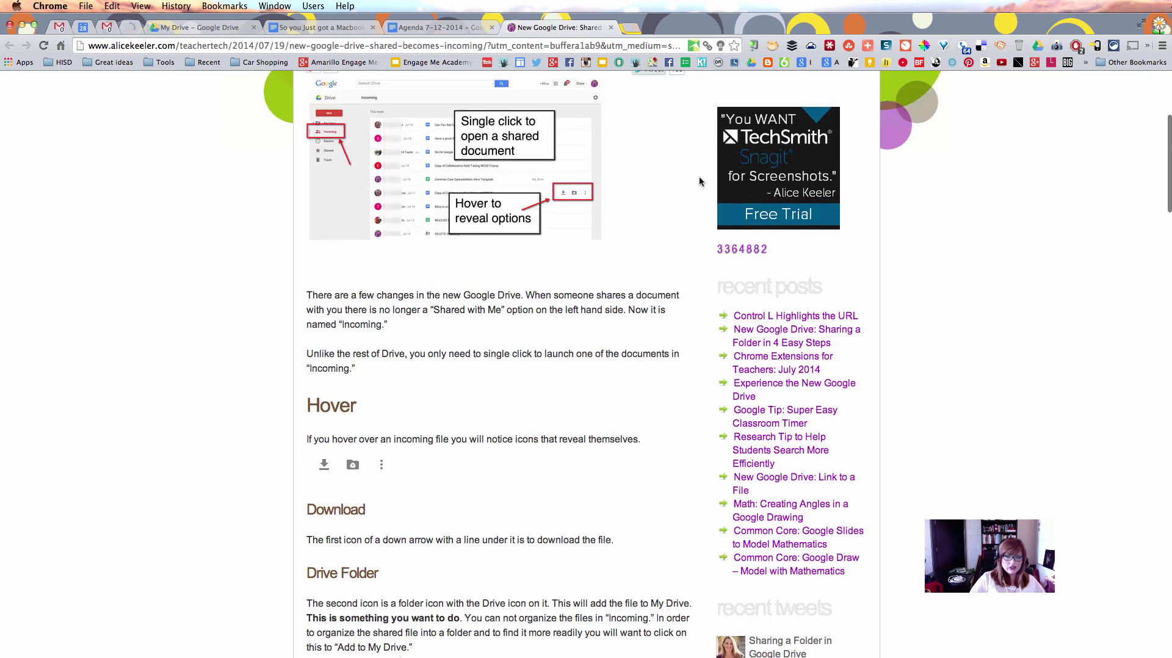
pyautogui.scroll(2, 700, 181)
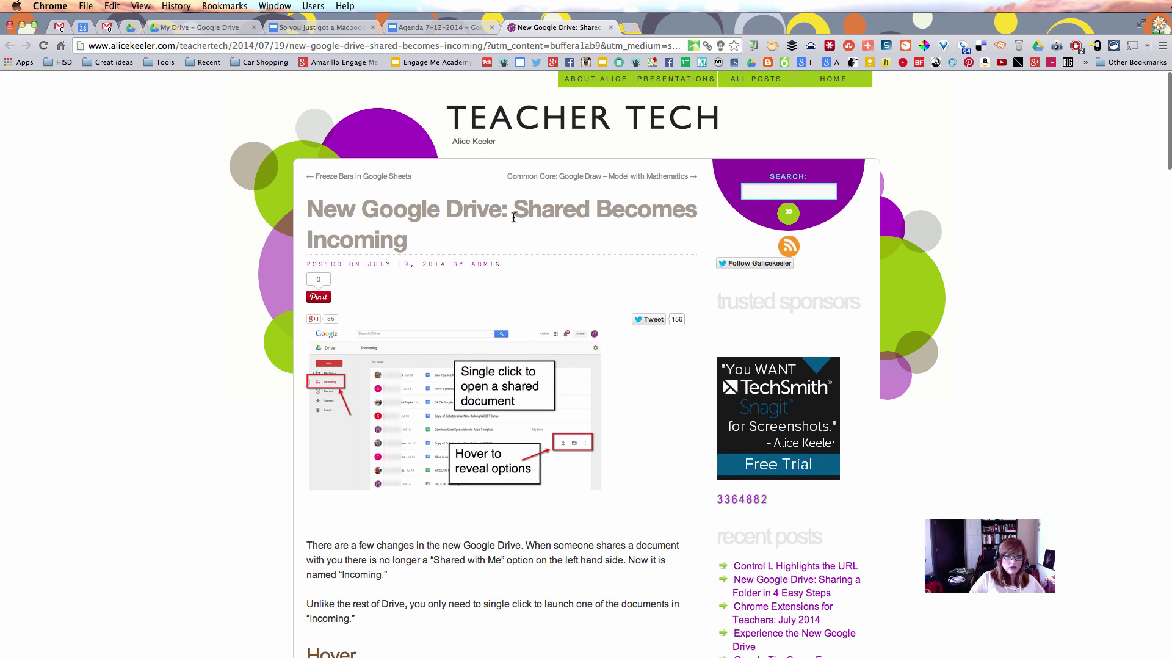